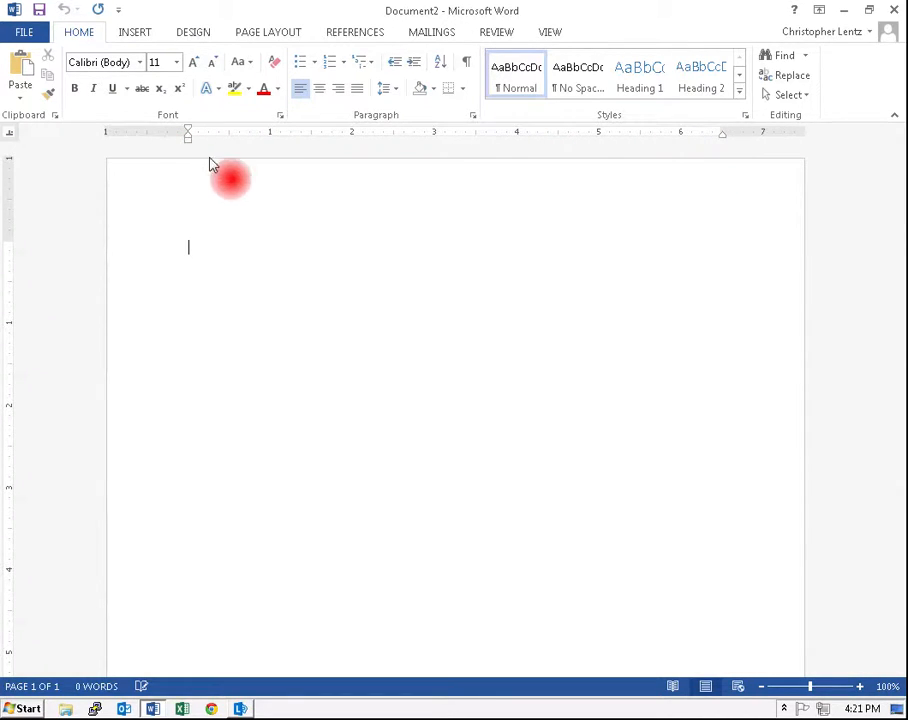
- Hide the ruler and show it again
{"action": "left_click", "coordinate": [555, 38]}
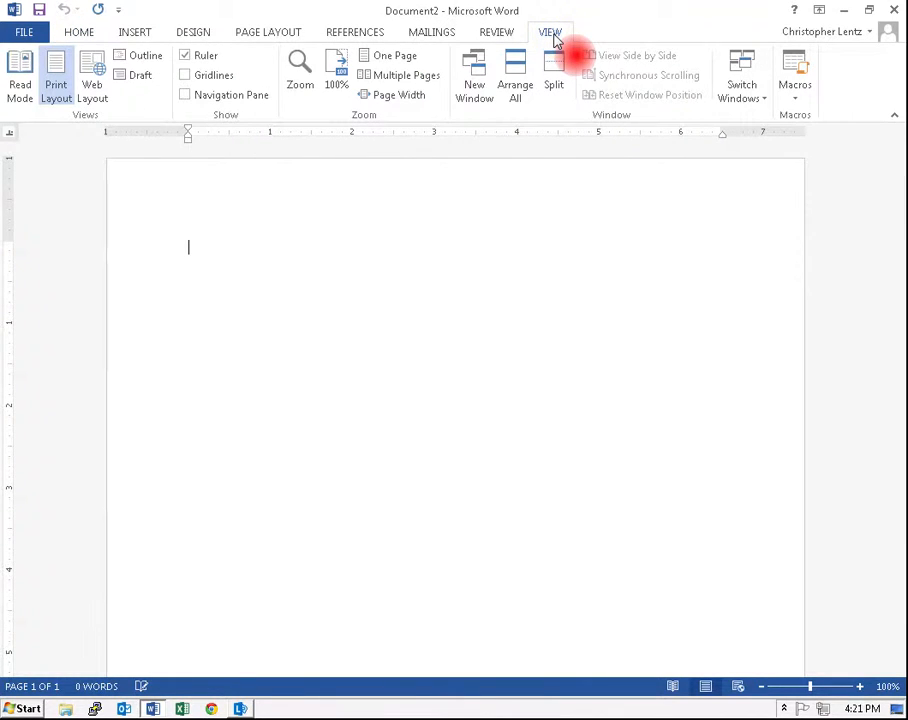
{"action": "left_click", "coordinate": [185, 57]}
{"action": "left_click", "coordinate": [185, 57]}
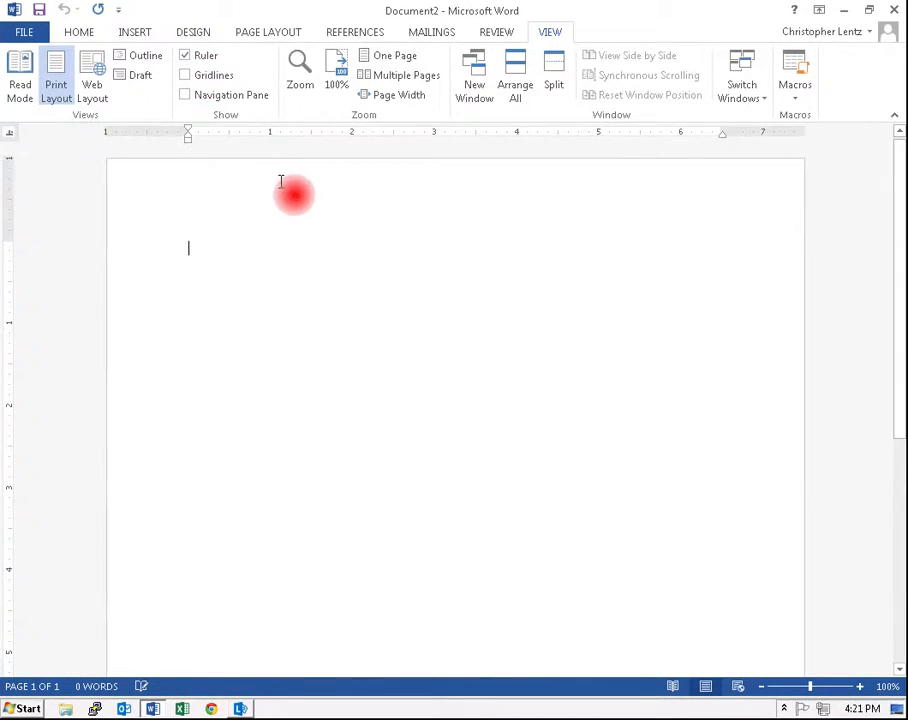
- Place a left tab stop at the 0-inch mark on the ruler and enter the person's full name on the first line
{"action": "left_click", "coordinate": [10, 137]}
{"action": "left_click", "coordinate": [10, 137]}
{"action": "left_click", "coordinate": [10, 137]}
{"action": "left_click", "coordinate": [11, 137]}
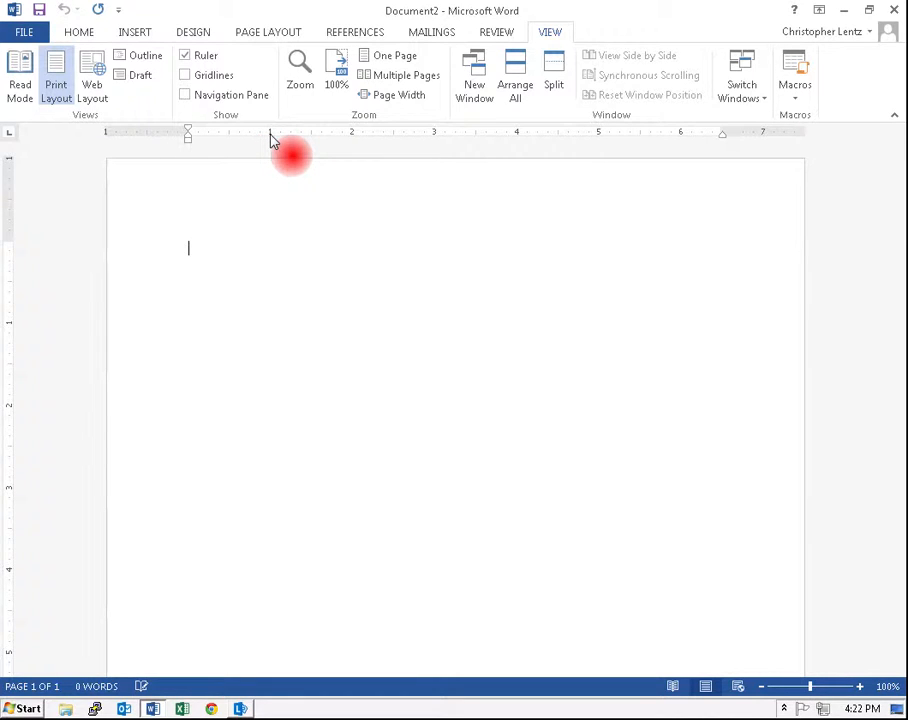
{"action": "left_click_drag", "start_coordinate": [270, 140], "coordinate": [190, 147]}
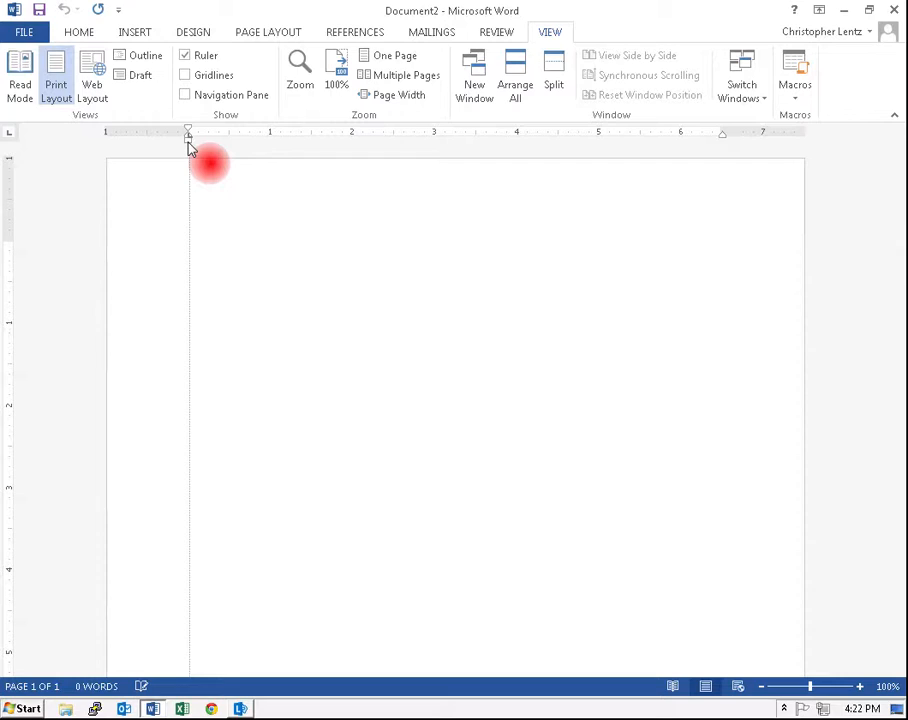
{"action": "left_click_drag", "start_coordinate": [190, 147], "coordinate": [190, 140]}
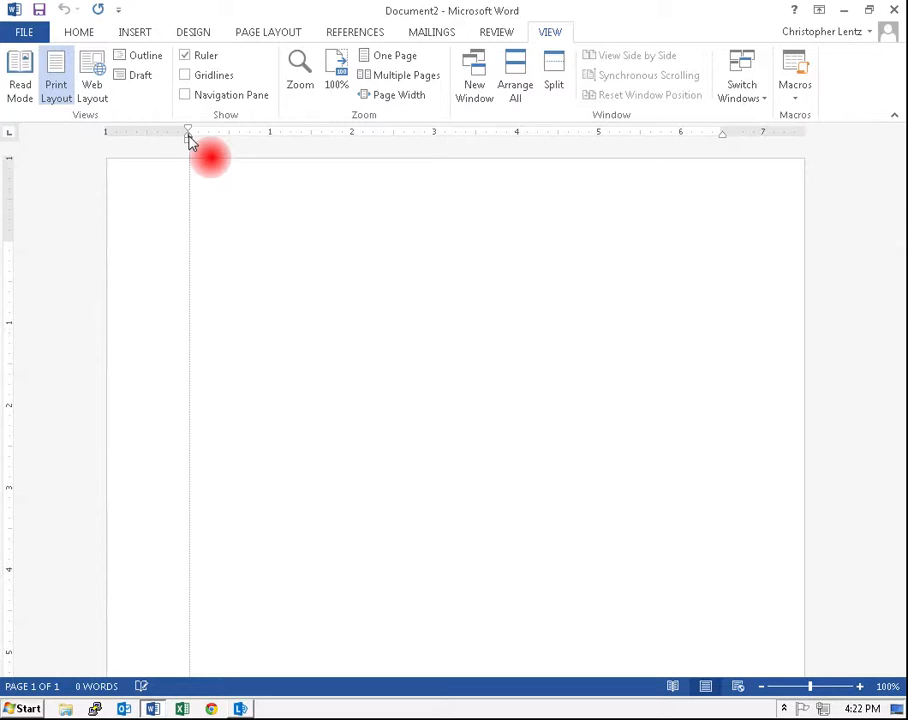
{"action": "mouse_move", "coordinate": [190, 140]}
{"action": "left_mouse_down"}
{"action": "mouse_move", "coordinate": [306, 142]}
{"action": "mouse_move", "coordinate": [188, 142]}
{"action": "left_mouse_up"}
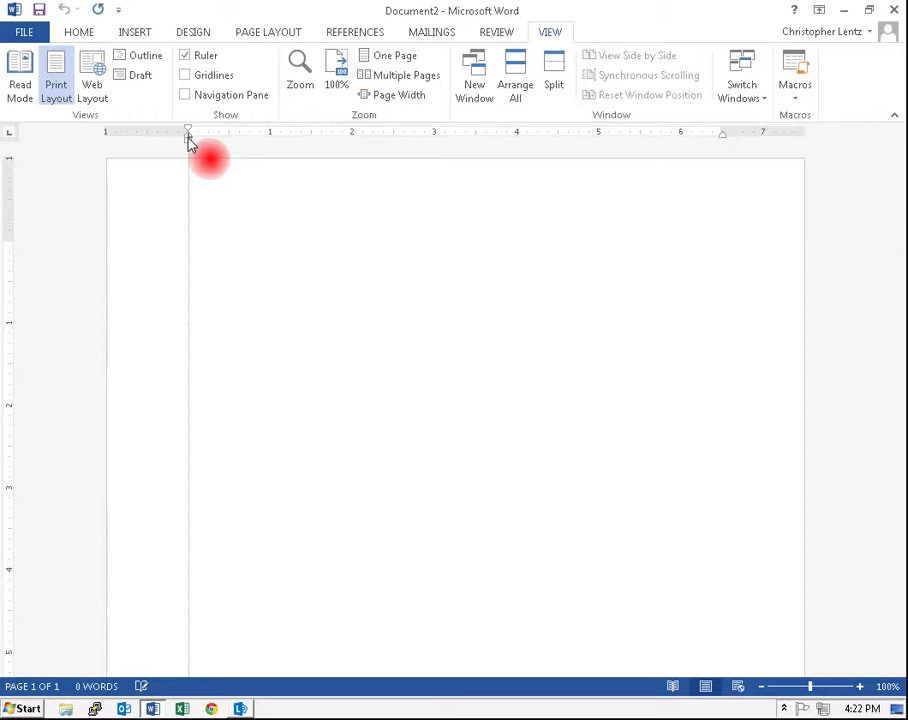
{"action": "left_click_drag", "start_coordinate": [188, 142], "coordinate": [188, 140]}
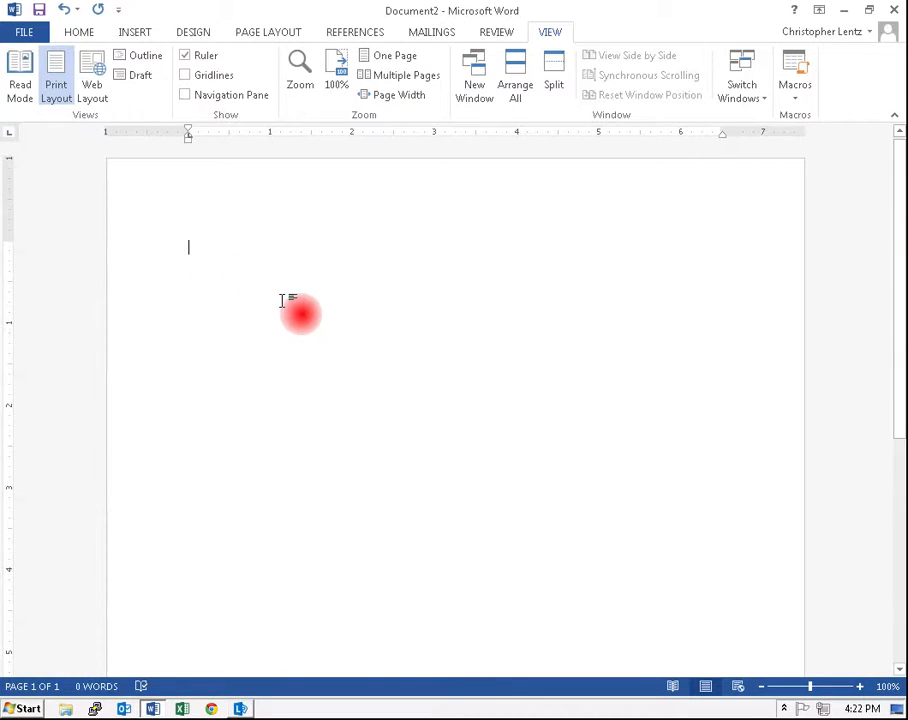
{"action": "type", "text": "Bob Smith"}
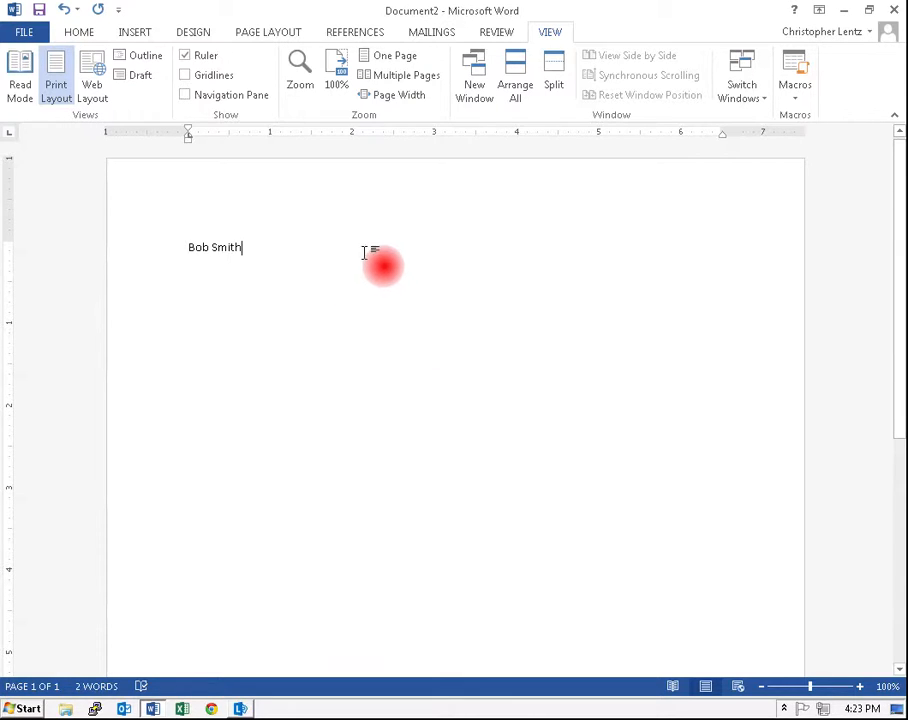
- Set a center tab stop at 2 inches and enter "San Jose" at it on the same line
{"action": "left_click", "coordinate": [9, 134]}
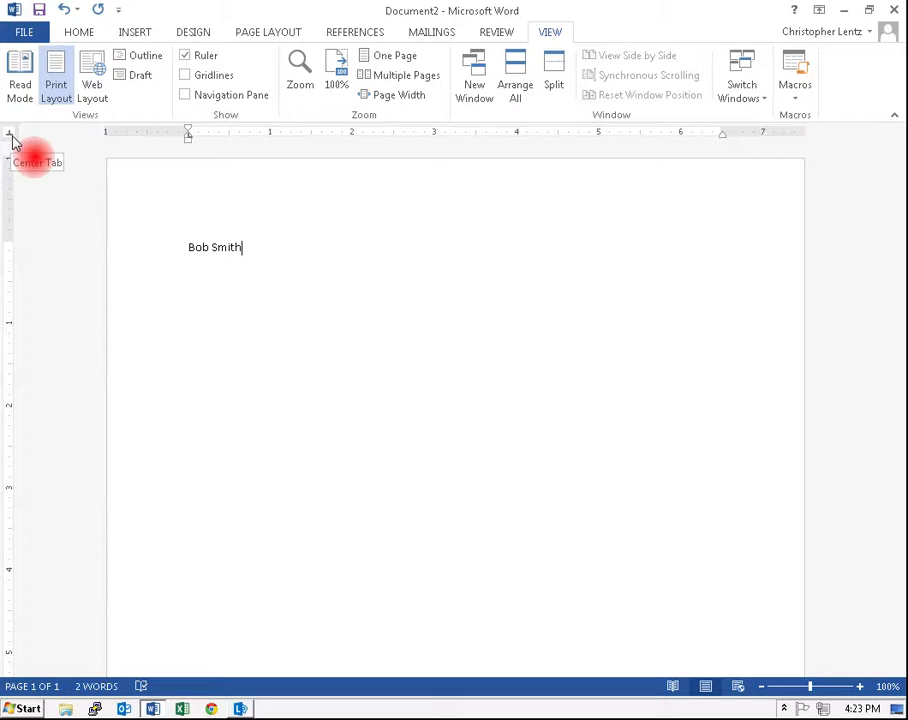
{"action": "left_click", "coordinate": [327, 136]}
{"action": "left_click_drag", "start_coordinate": [327, 136], "coordinate": [351, 140]}
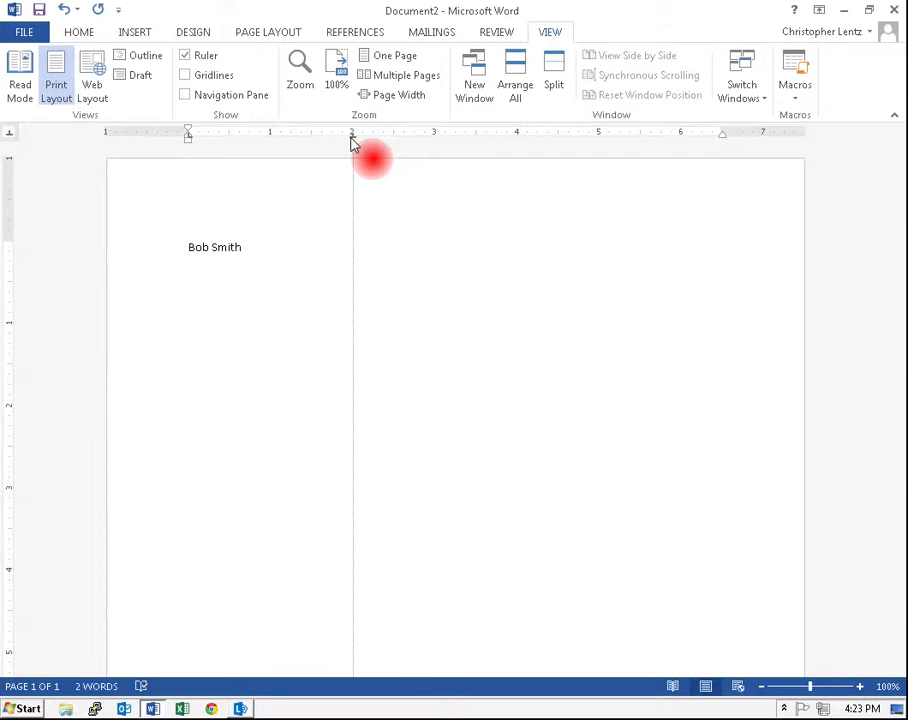
{"action": "left_click_drag", "start_coordinate": [351, 140], "coordinate": [352, 141]}
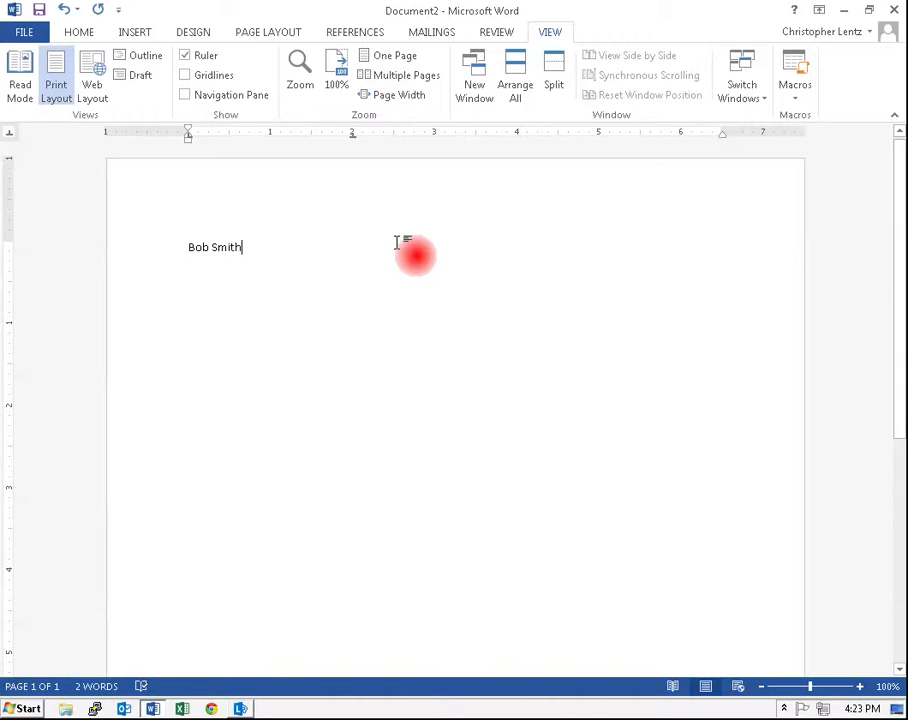
{"action": "key", "text": "Tab"}
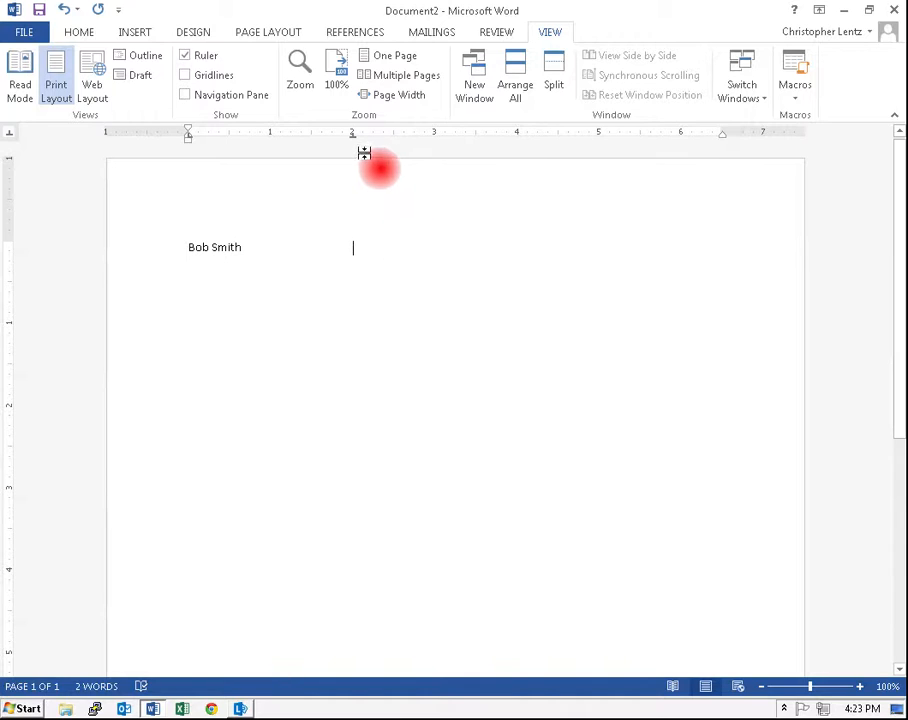
{"action": "left_click_drag", "start_coordinate": [353, 138], "coordinate": [353, 140]}
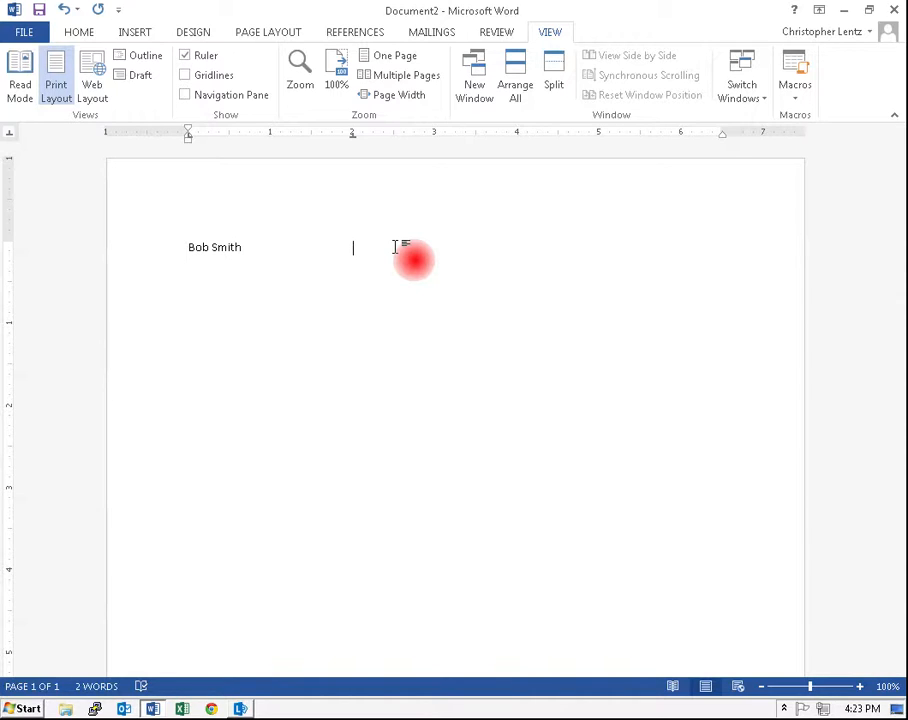
{"action": "type", "text": "San "}
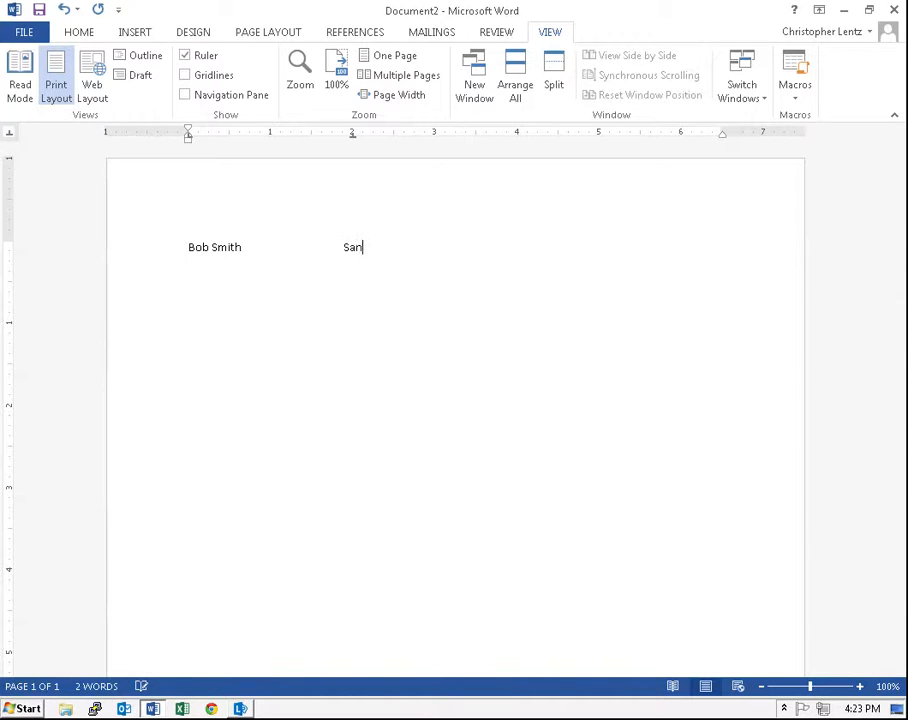
{"action": "type", "text": "Jose"}
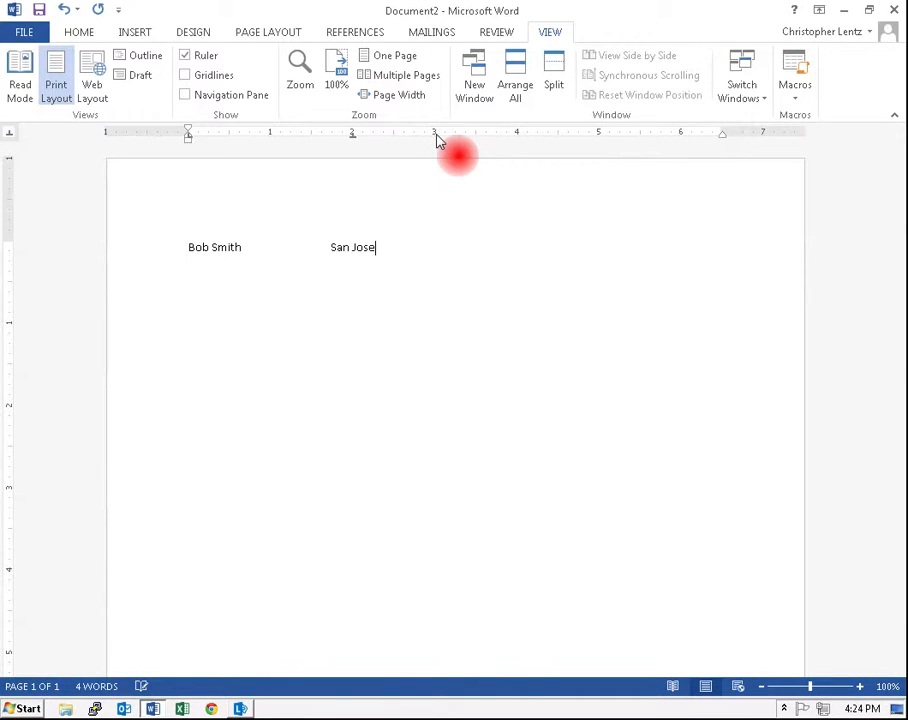
- Add a center tab stop at 3 inches and enter "CA" at it
{"action": "left_click_drag", "start_coordinate": [436, 138], "coordinate": [434, 138]}
{"action": "key", "text": "Tab"}
{"action": "type", "text": "CA"}
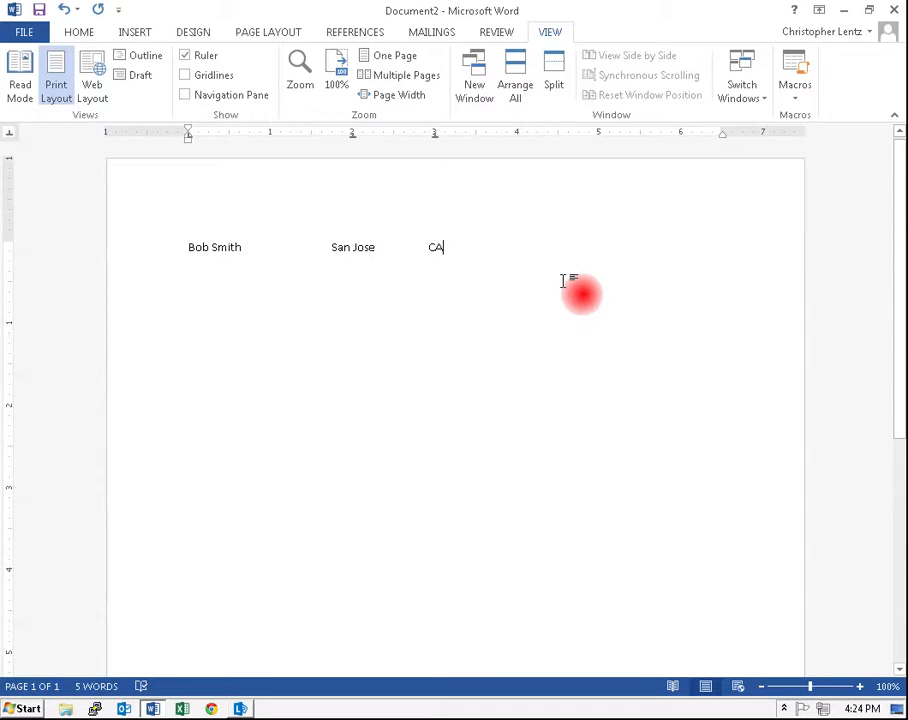
- Set a decimal tab stop at 4.5 inches and enter the amount 534.78 at it
{"action": "left_click", "coordinate": [10, 133]}
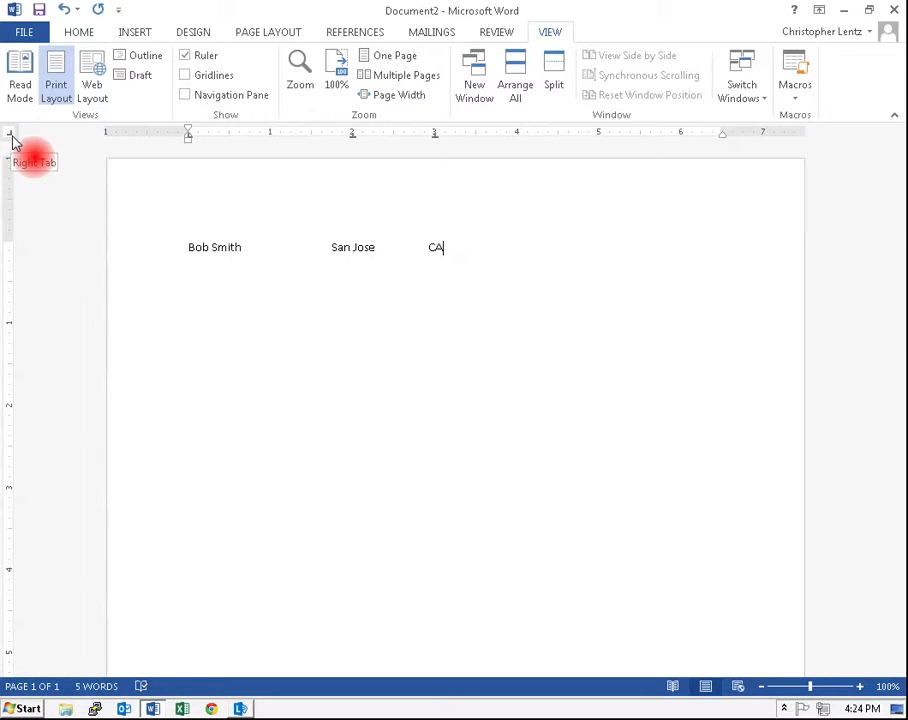
{"action": "left_click", "coordinate": [11, 136]}
{"action": "left_click", "coordinate": [11, 138]}
{"action": "left_click", "coordinate": [11, 140]}
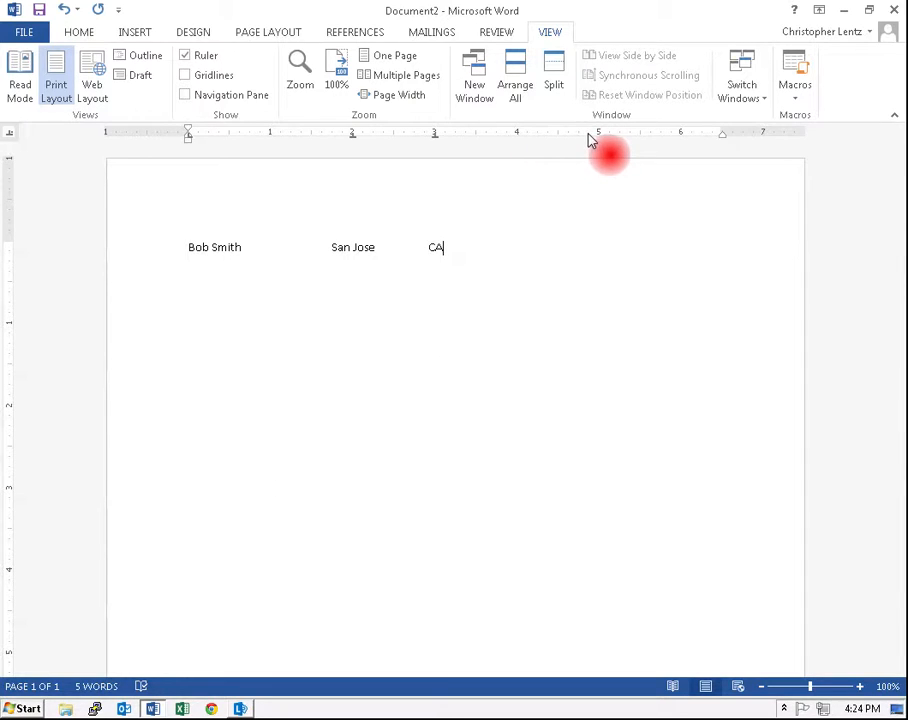
{"action": "left_click_drag", "start_coordinate": [593, 141], "coordinate": [559, 142]}
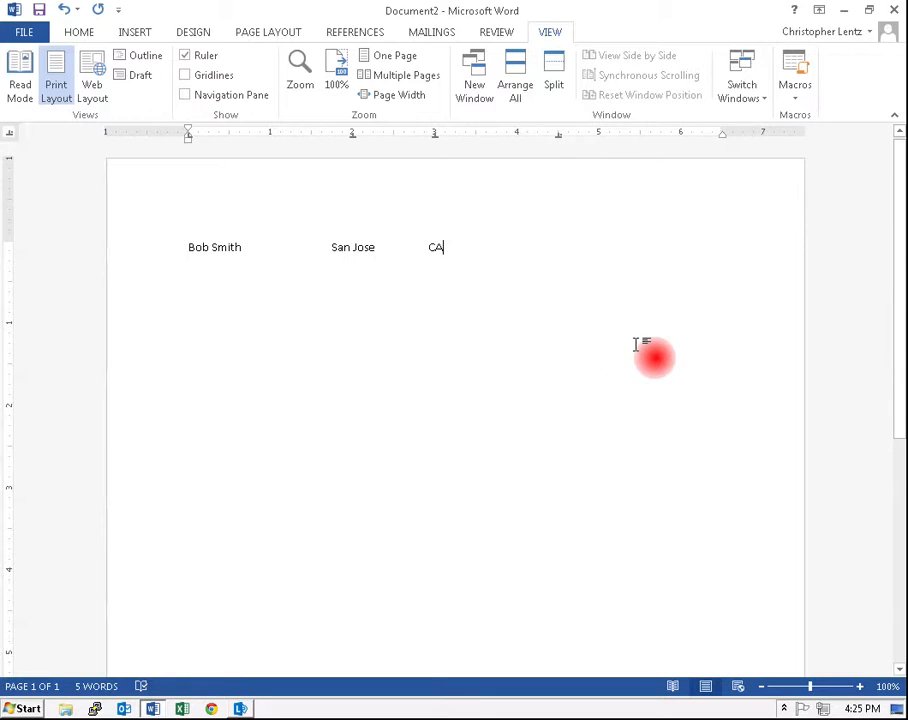
{"action": "key", "text": "Tab"}
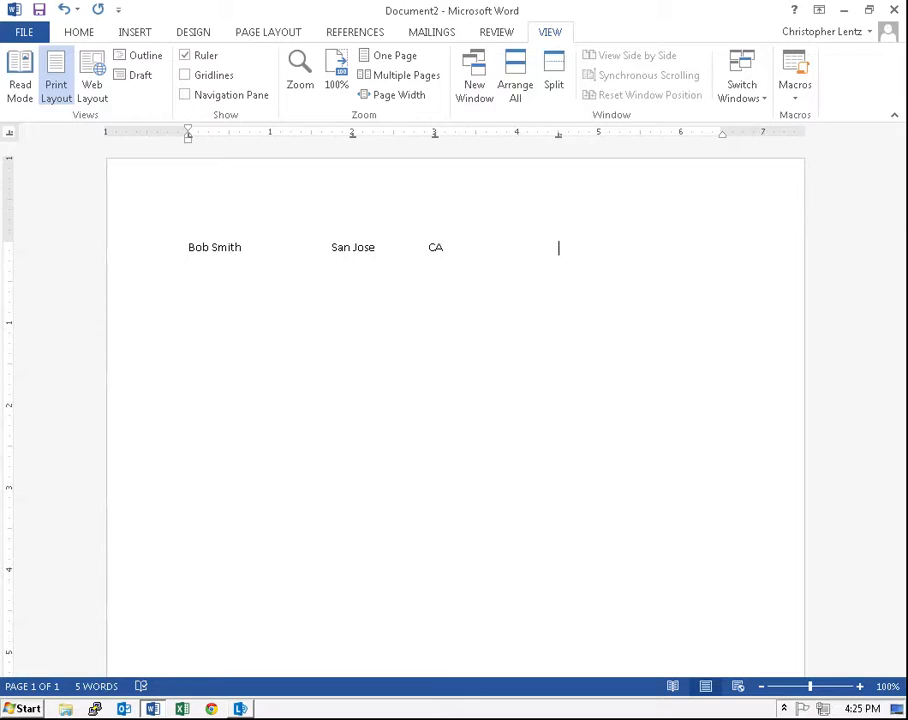
{"action": "type", "text": "534.78"}
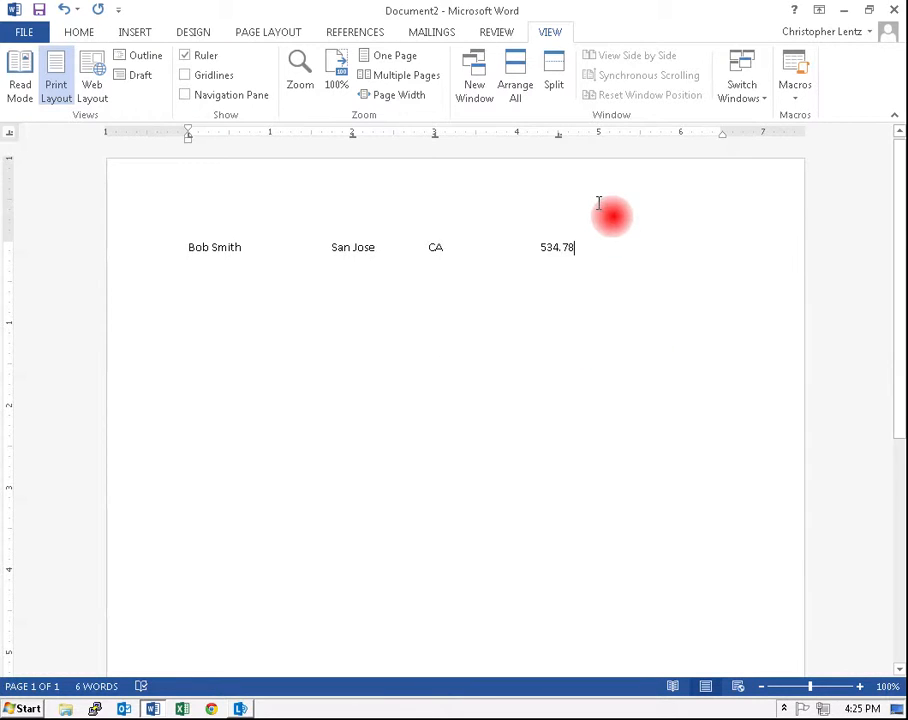
{"action": "left_click_drag", "start_coordinate": [558, 137], "coordinate": [558, 137]}
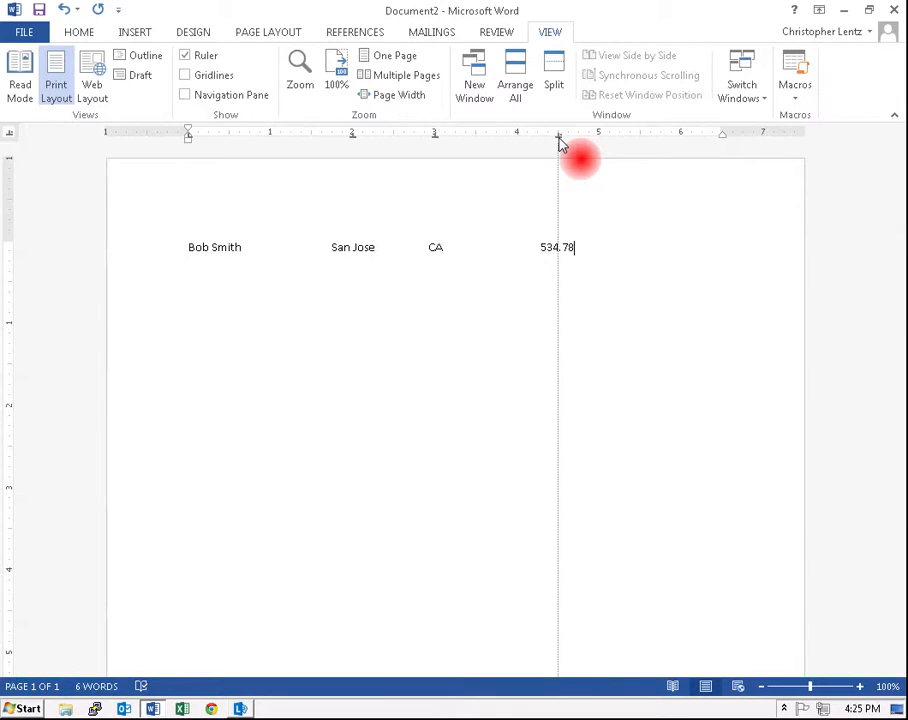
{"action": "left_click_drag", "start_coordinate": [558, 137], "coordinate": [558, 137]}
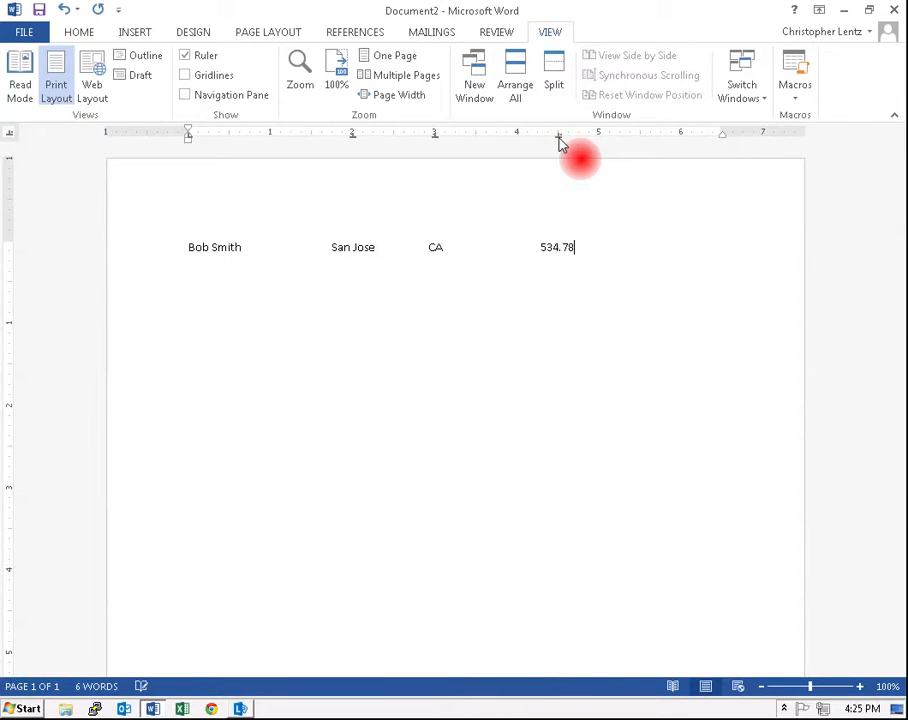
- Append extra decimal digits to the amount, trimming it to 534.7899
{"action": "double_click", "coordinate": [537, 247]}
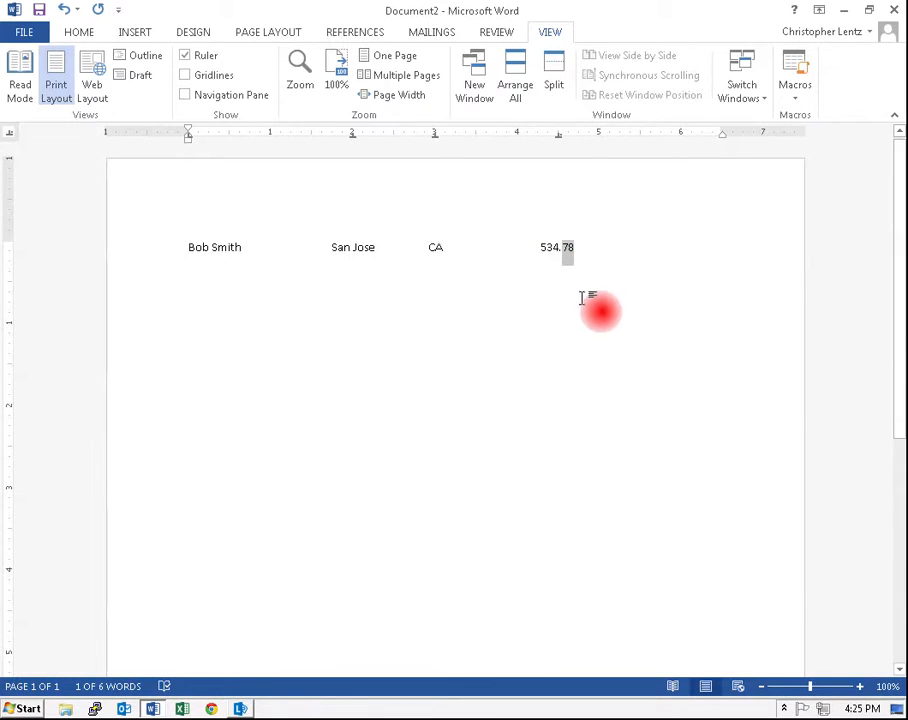
{"action": "left_click", "coordinate": [575, 249]}
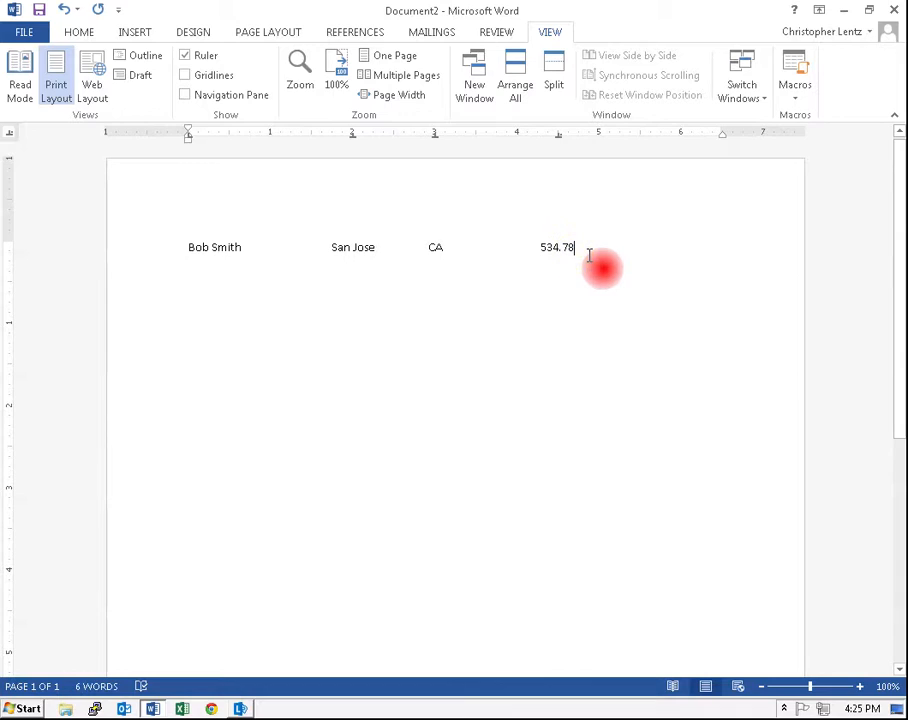
{"action": "type", "text": "99879"}
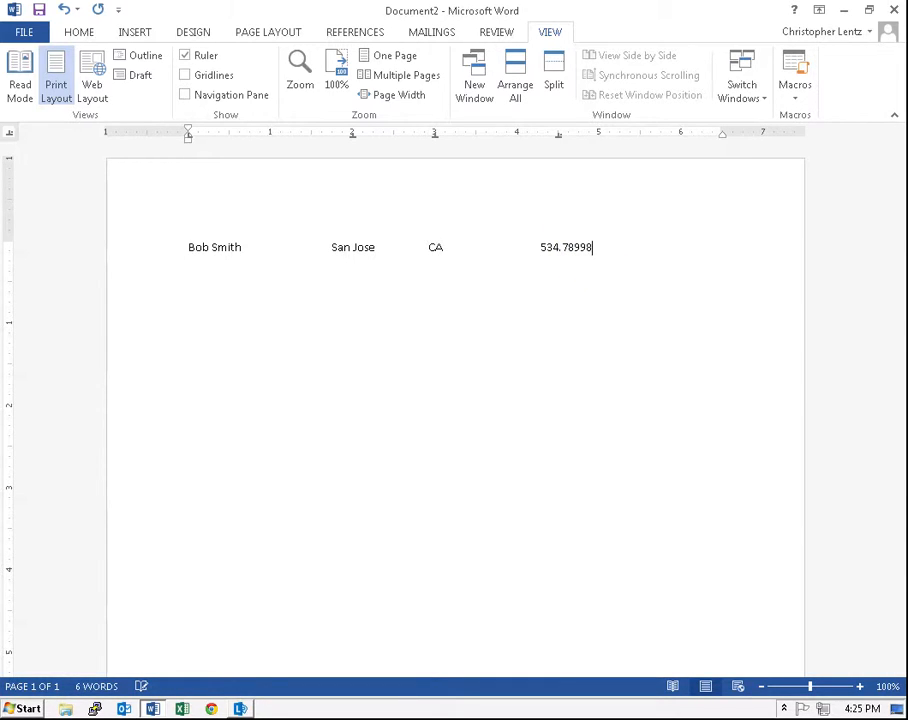
{"action": "key", "text": "BackSpace"}
{"action": "key", "text": "BackSpace"}
{"action": "key", "text": "BackSpace"}
- Insert a 2 in front of the amount and remove the extra decimals so it reads 2534.78
{"action": "key", "text": "Home"}
{"action": "left_click", "coordinate": [541, 247]}
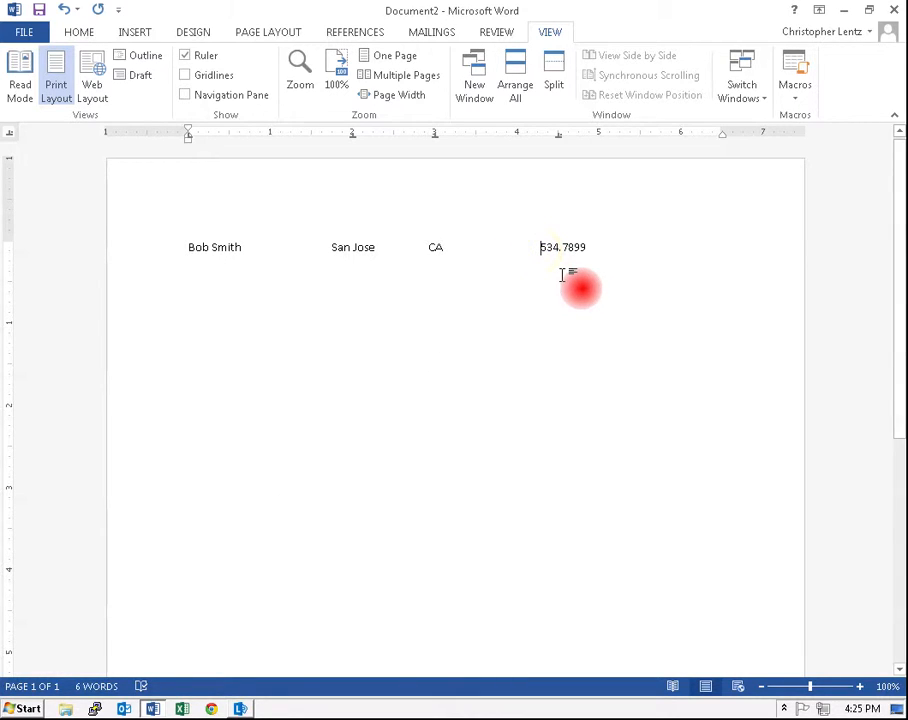
{"action": "type", "text": "234"}
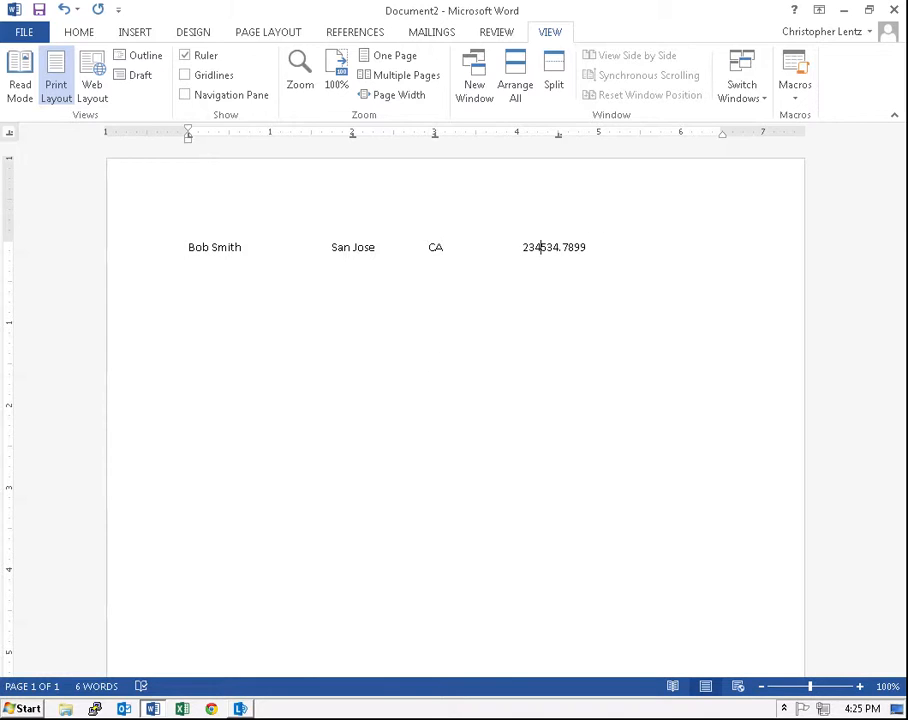
{"action": "key", "text": "BackSpace"}
{"action": "key", "text": "BackSpace"}
{"action": "left_click", "coordinate": [606, 247]}
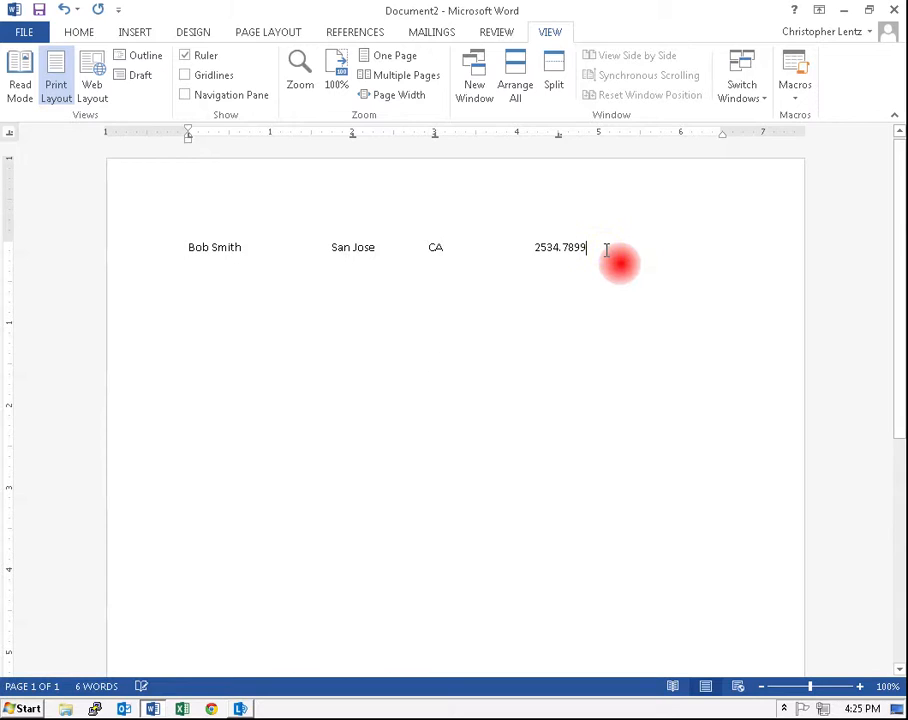
{"action": "key", "text": "BackSpace"}
{"action": "key", "text": "BackSpace"}
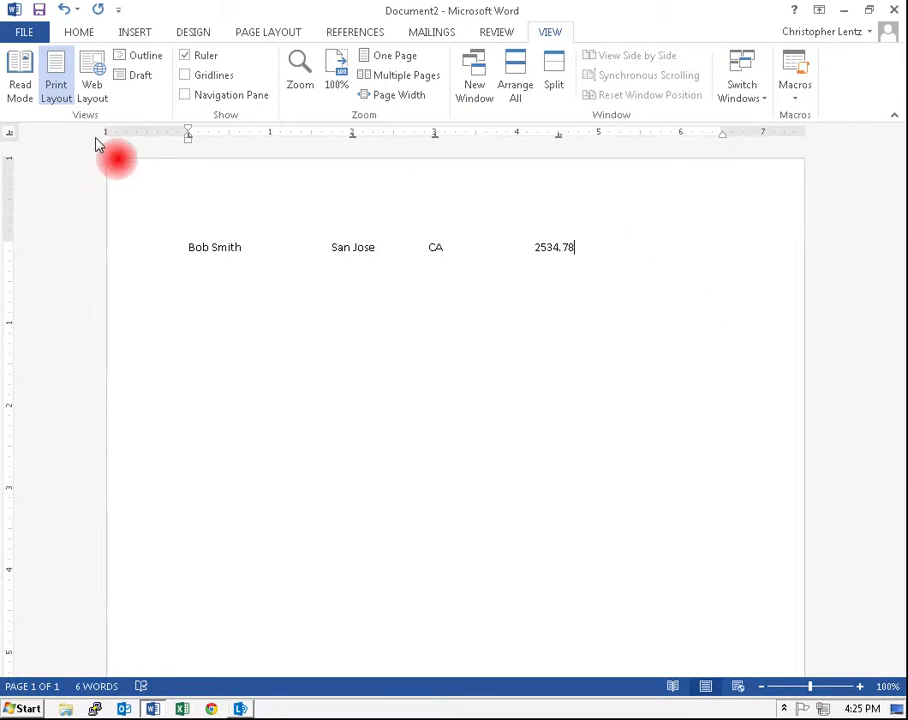
- Set a right tab stop at the 6.5-inch right margin, enter "Paid In Full" at it, and start a new line
{"action": "left_click", "coordinate": [10, 134]}
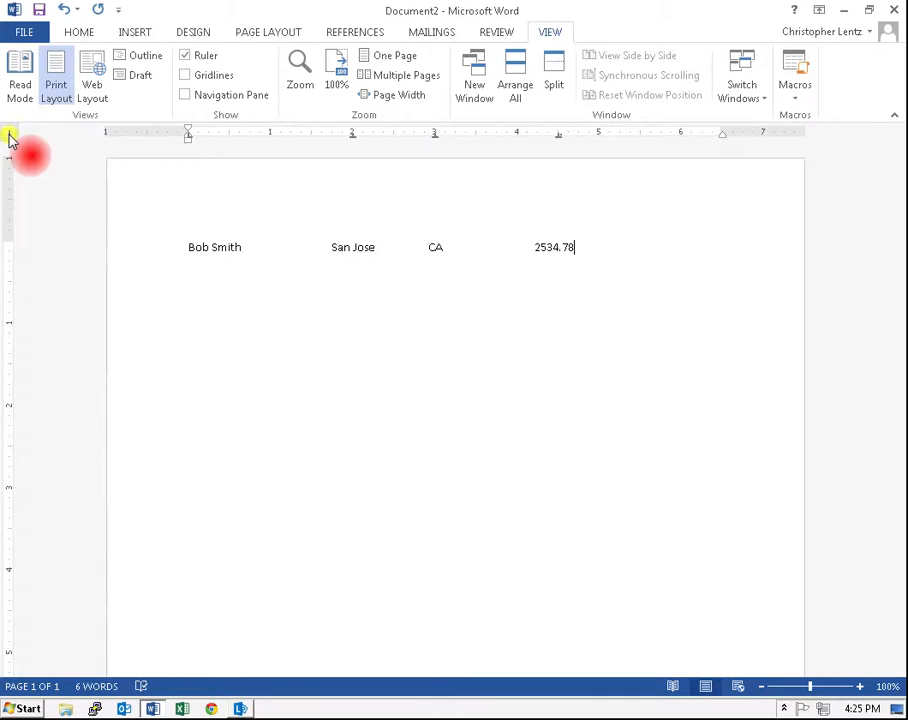
{"action": "left_click", "coordinate": [11, 135]}
{"action": "left_click", "coordinate": [12, 135]}
{"action": "left_click", "coordinate": [12, 135]}
{"action": "left_click", "coordinate": [11, 136]}
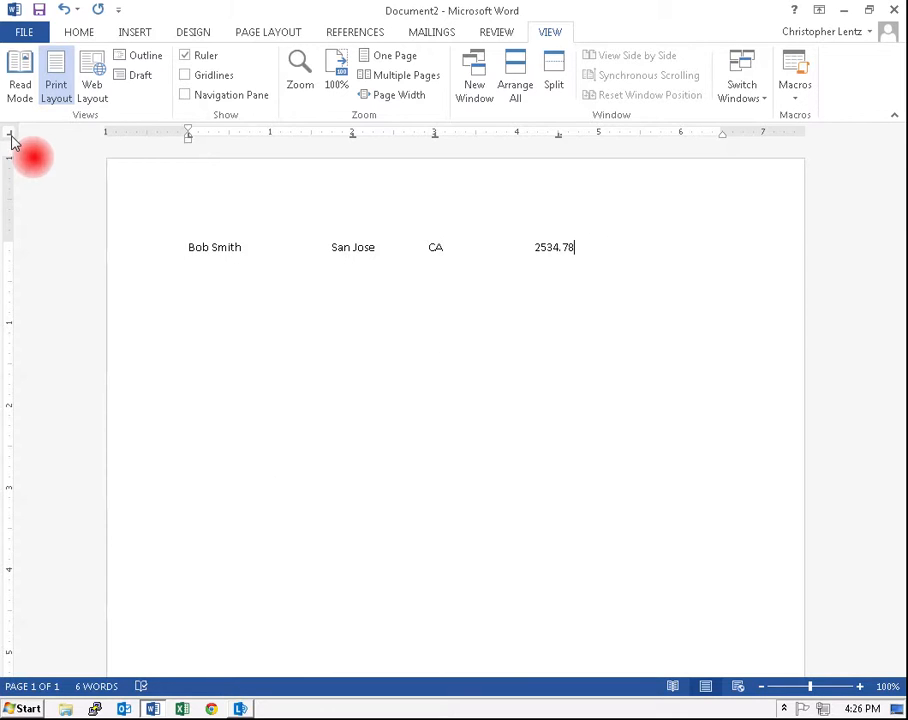
{"action": "left_click_drag", "start_coordinate": [613, 137], "coordinate": [724, 142]}
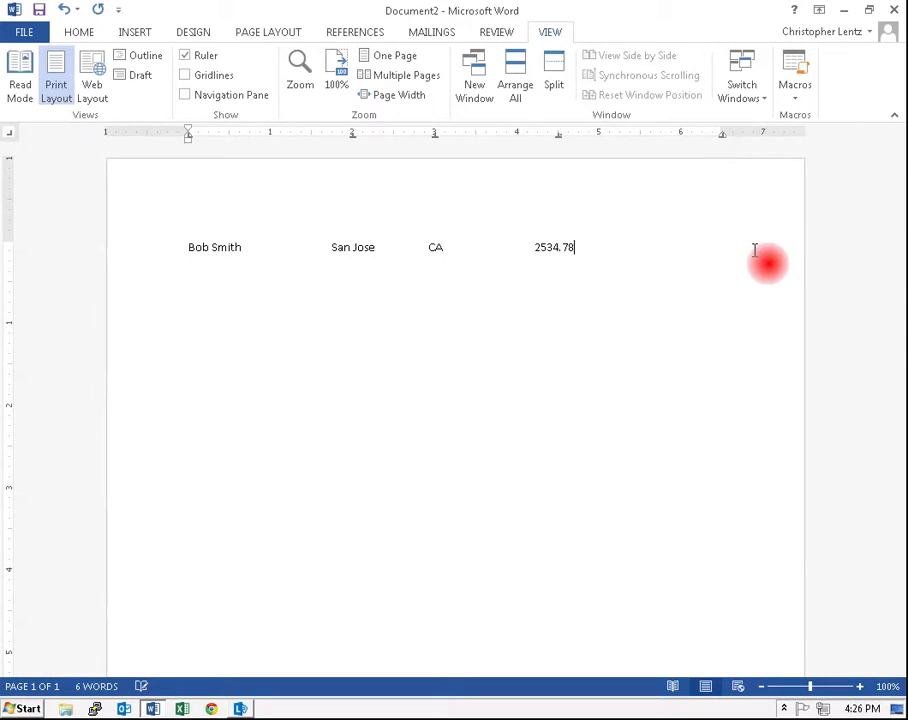
{"action": "key", "text": "Tab"}
{"action": "type", "text": "Pai"}
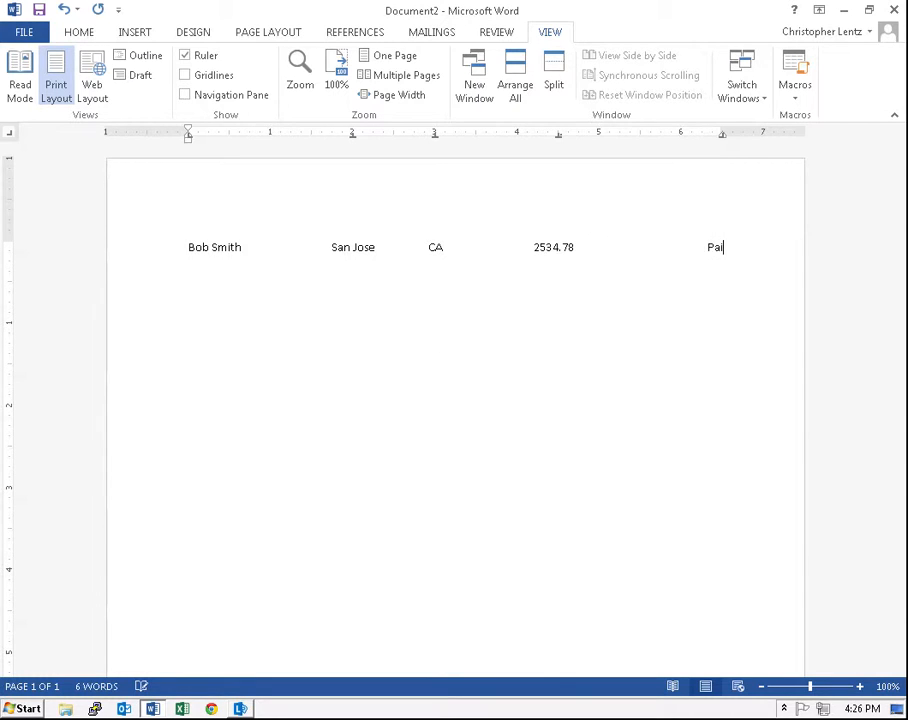
{"action": "type", "text": "d In Full"}
{"action": "key", "text": "Return"}
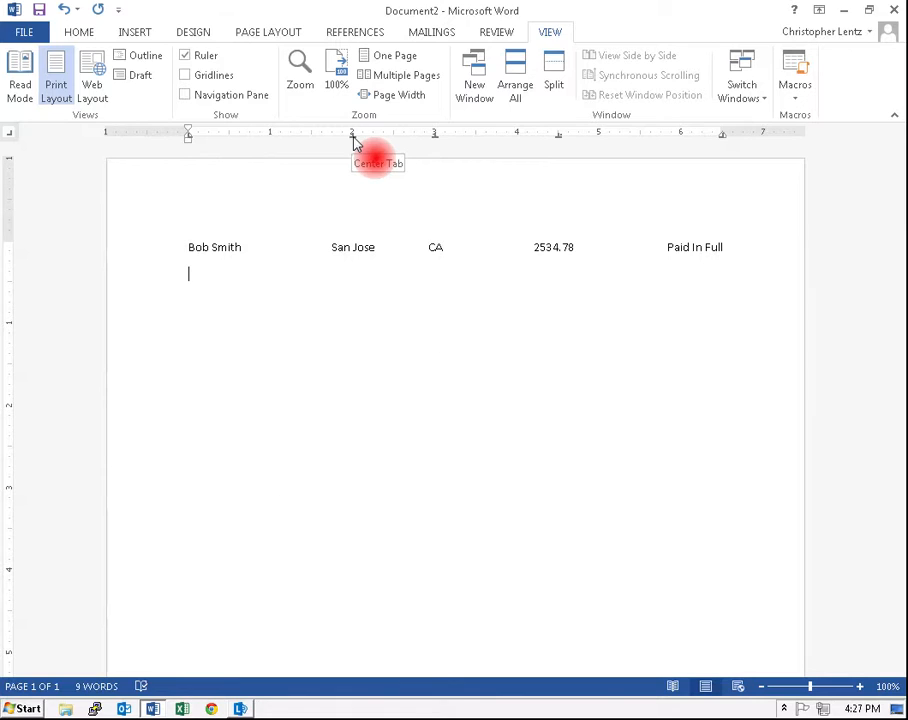
- Remove the 2-inch center tab stop from the empty second line and compare its tab stops with the first line's
{"action": "left_click_drag", "start_coordinate": [352, 140], "coordinate": [352, 160]}
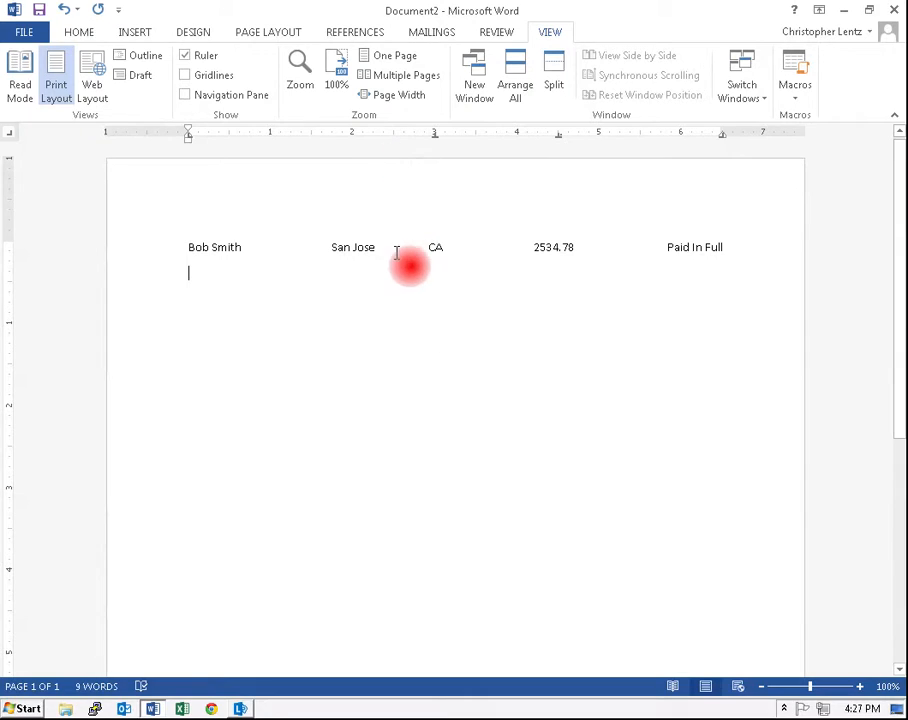
{"action": "left_click", "coordinate": [356, 247]}
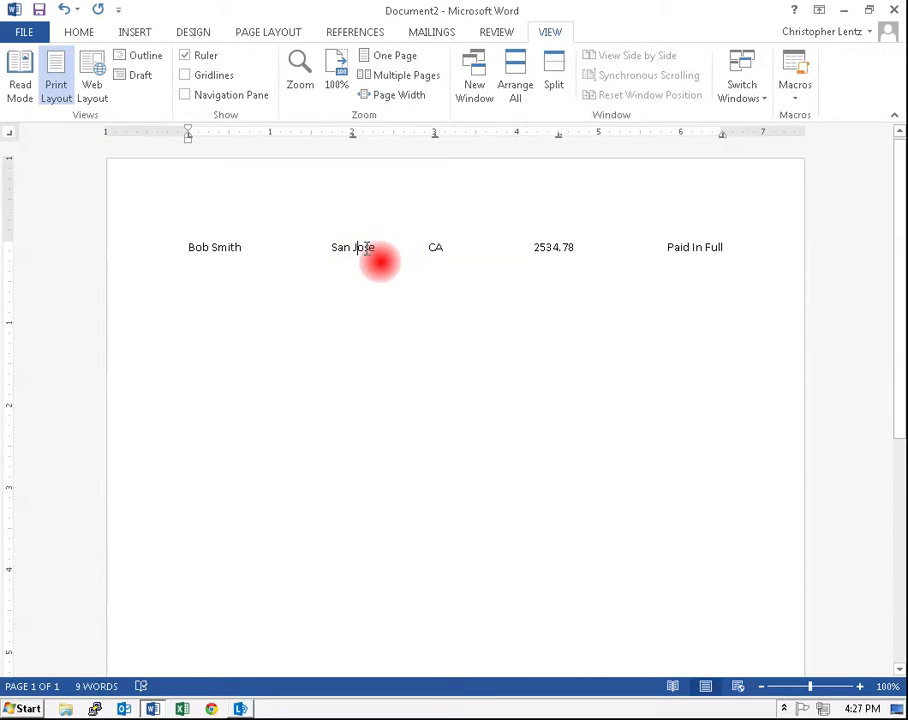
{"action": "left_click", "coordinate": [349, 276]}
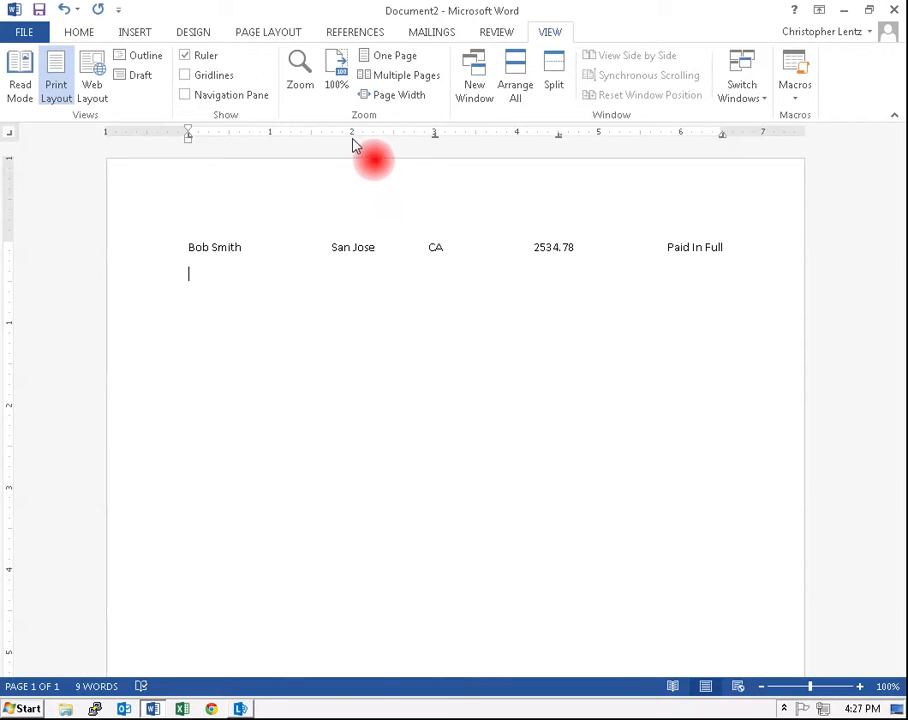
{"action": "left_click", "coordinate": [362, 272]}
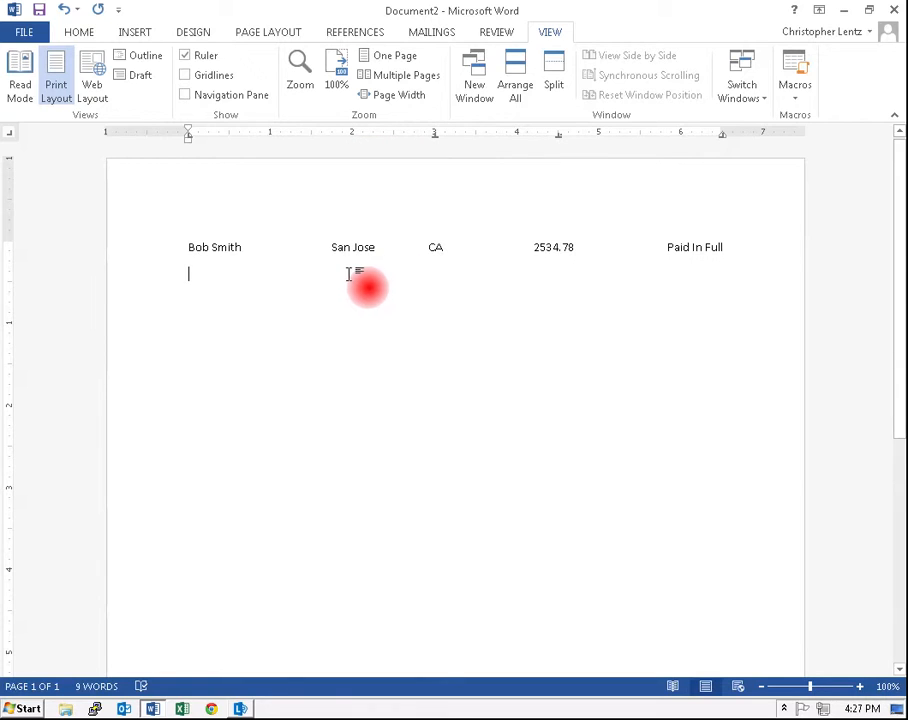
- Select the whole customer data line, remove its center tab stop at 2 inches, and return to the empty line below
{"action": "left_click_drag", "start_coordinate": [359, 266], "coordinate": [184, 256]}
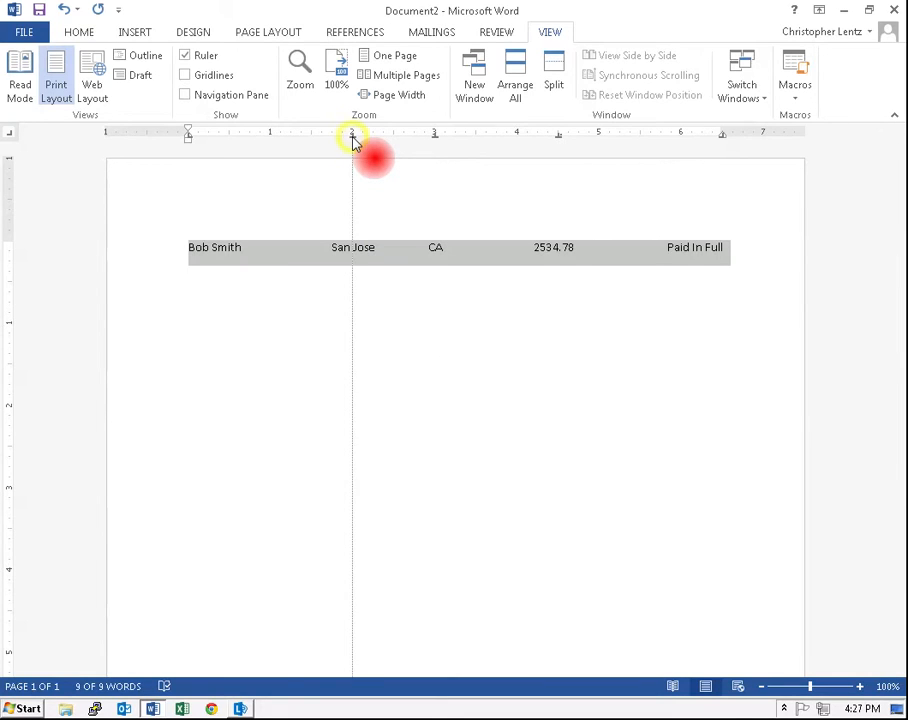
{"action": "left_click_drag", "start_coordinate": [352, 146], "coordinate": [354, 150]}
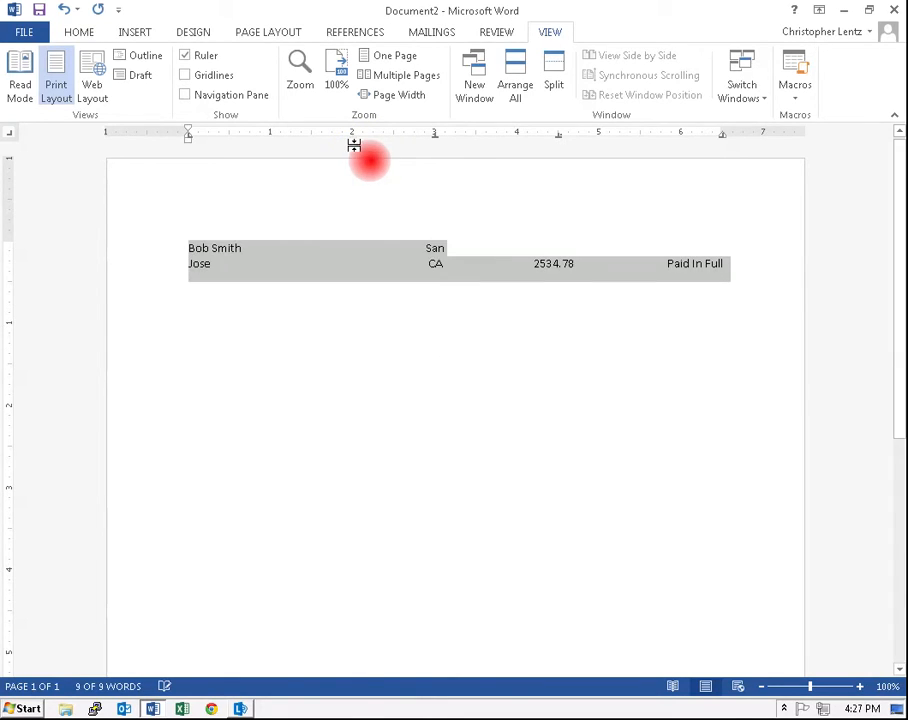
{"action": "left_click", "coordinate": [411, 285]}
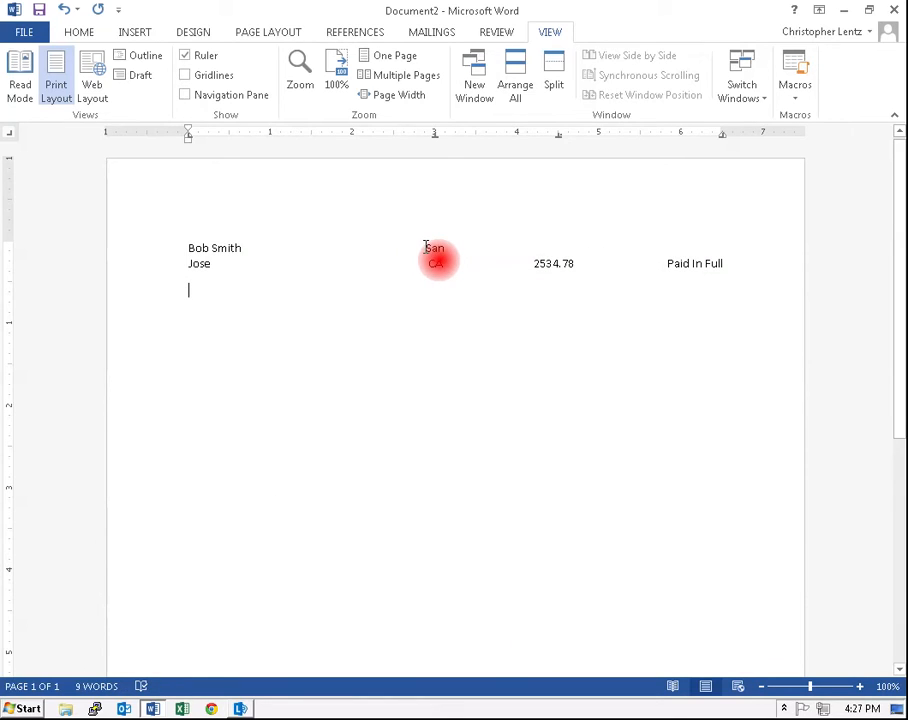